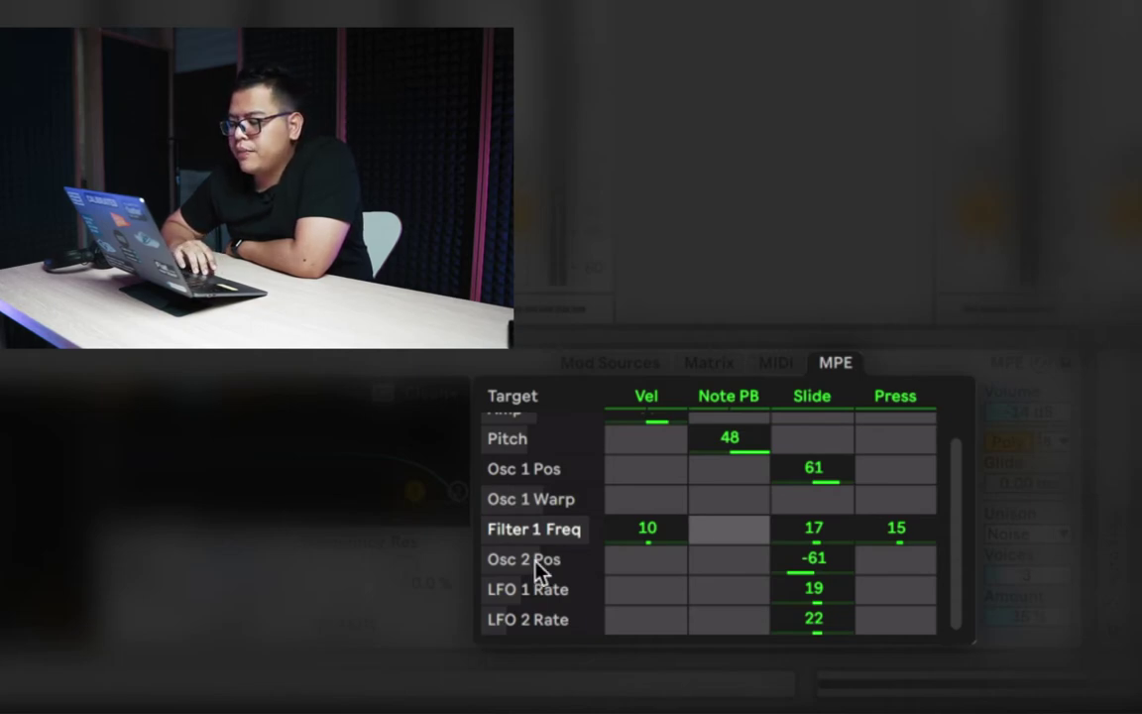
scroll(538, 571, "up", 1)
scroll(538, 571, "down", 1)
scroll(538, 571, "up", 1)
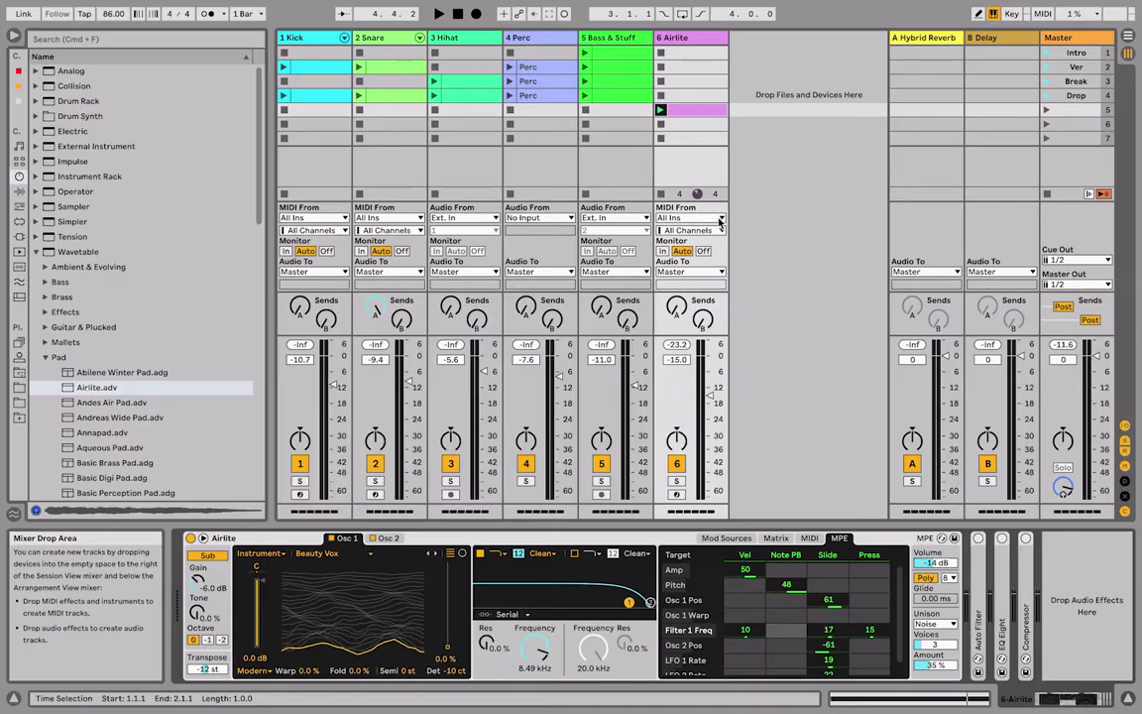
Open the Airlite clip and shape the G3 note's pitch bend as a zigzag with peaks of about +3.2, +2.88 and +4.64 st
double_click(695, 112)
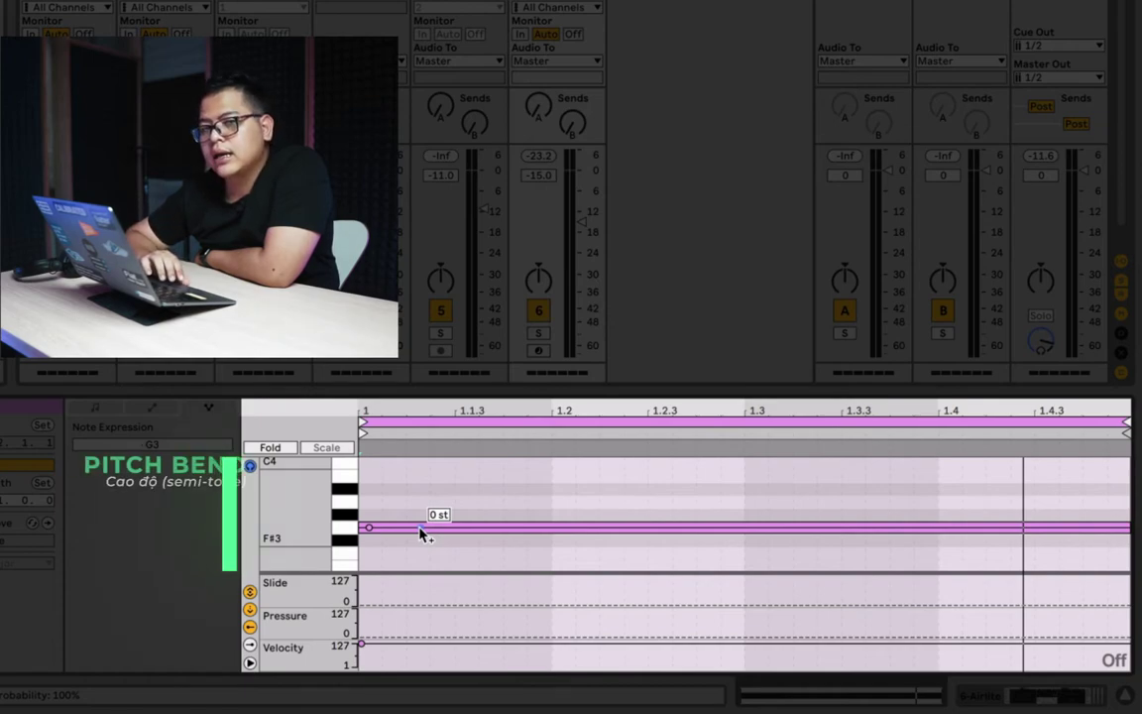
left_click_drag(420, 528, 420, 486)
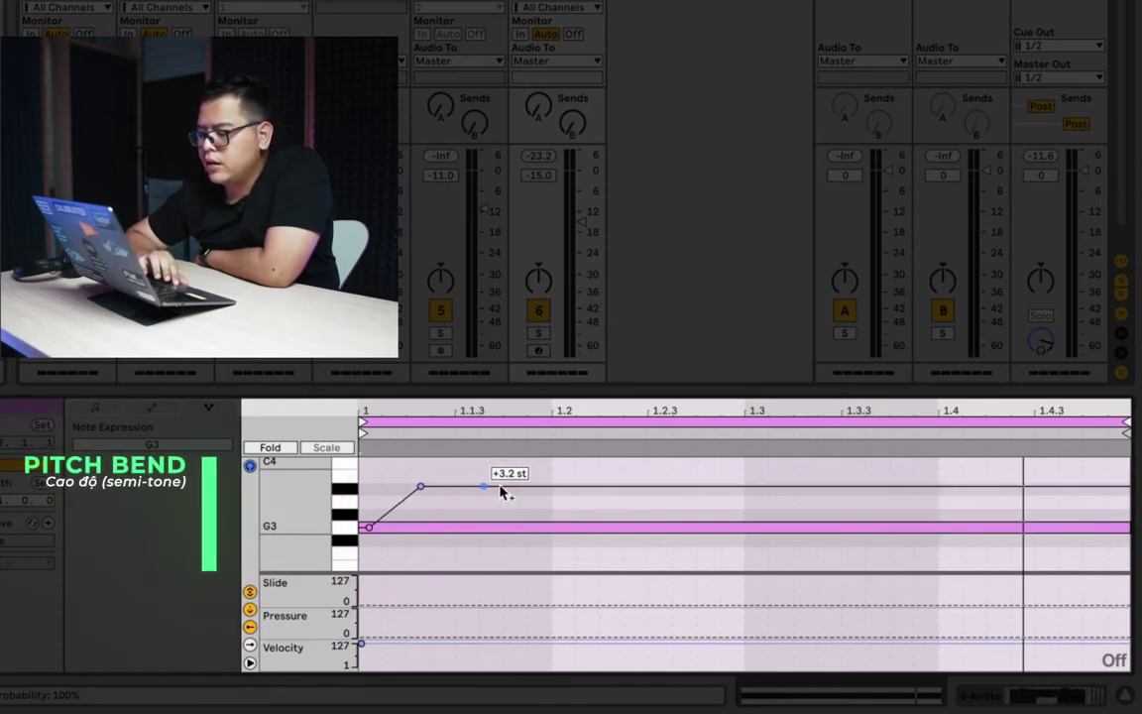
left_click_drag(560, 489, 567, 534)
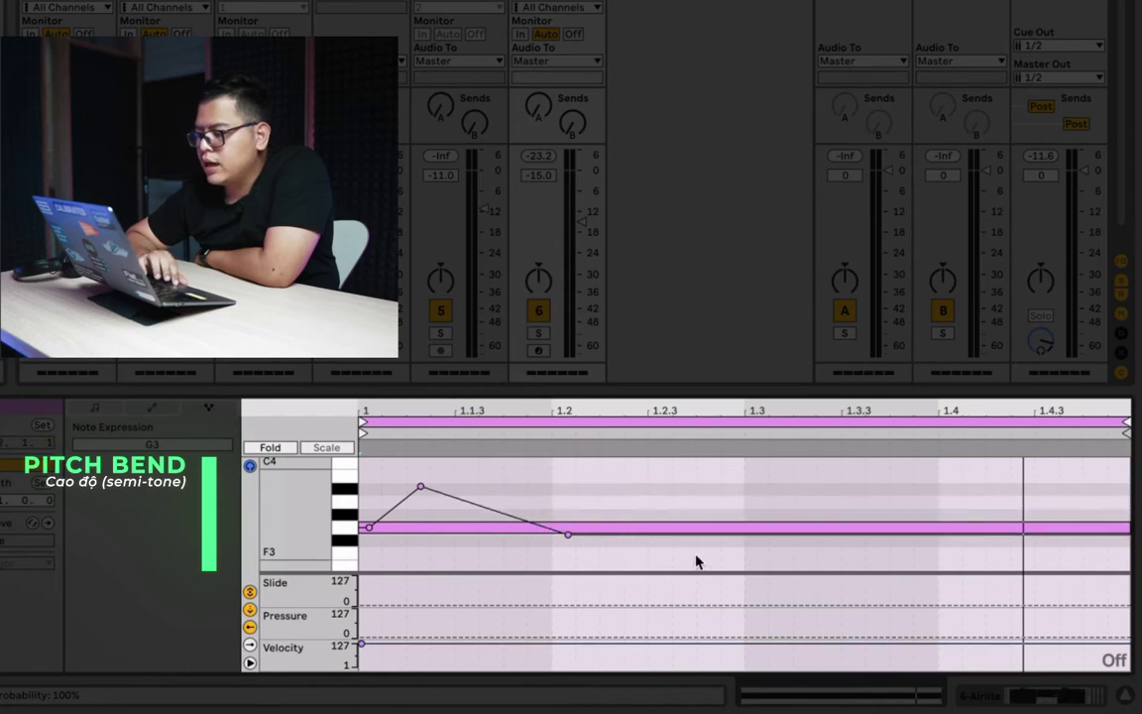
left_click_drag(731, 535, 728, 490)
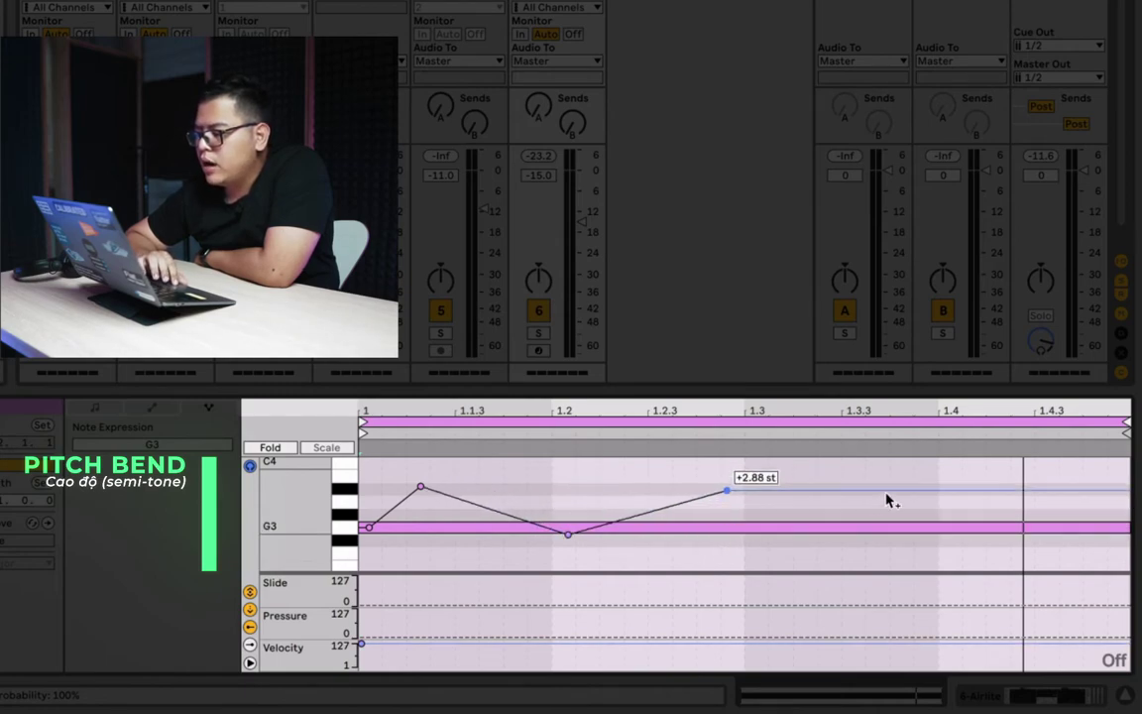
left_click_drag(861, 491, 856, 533)
left_click_drag(1041, 531, 1039, 467)
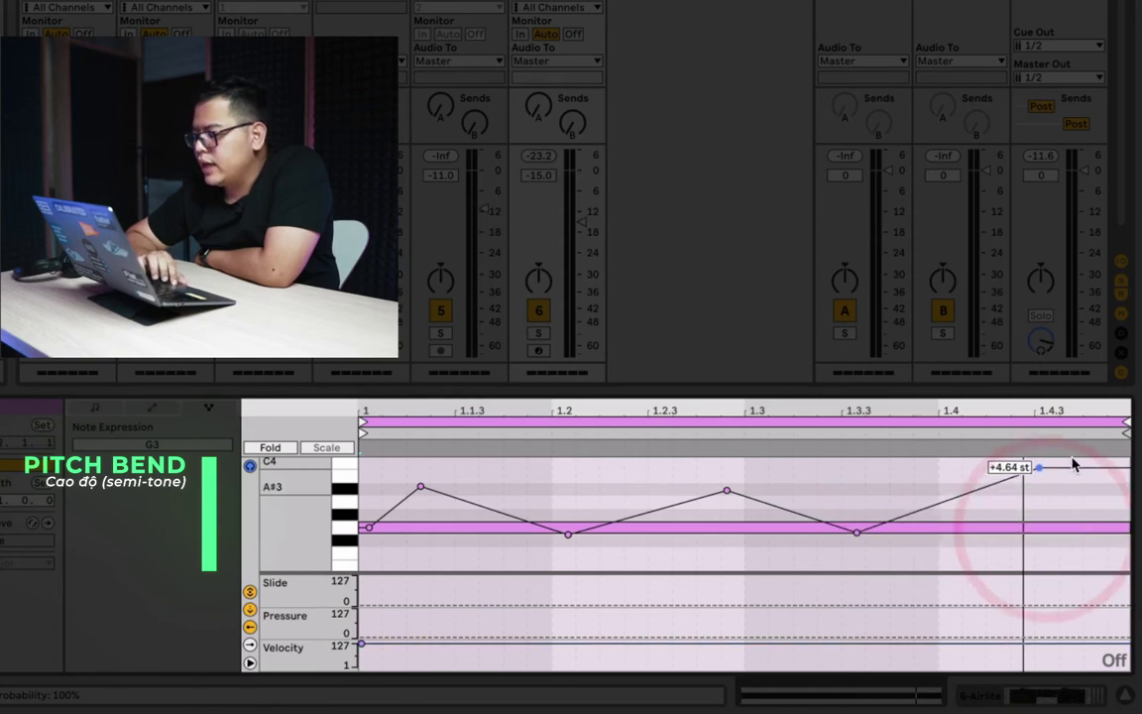
left_click_drag(1116, 467, 1113, 517)
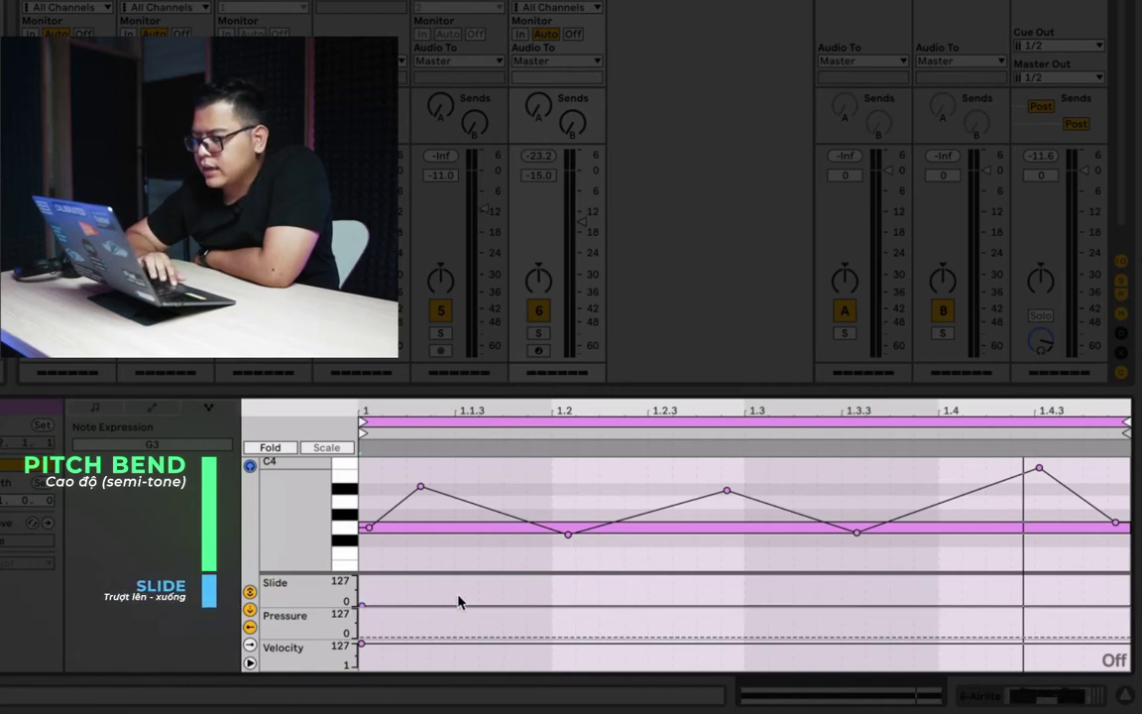
Draw the note's Slide curve starting at about 39, rising to about 113, dipping near 0 and rising again past 1.3.3
left_click_drag(467, 606, 467, 586)
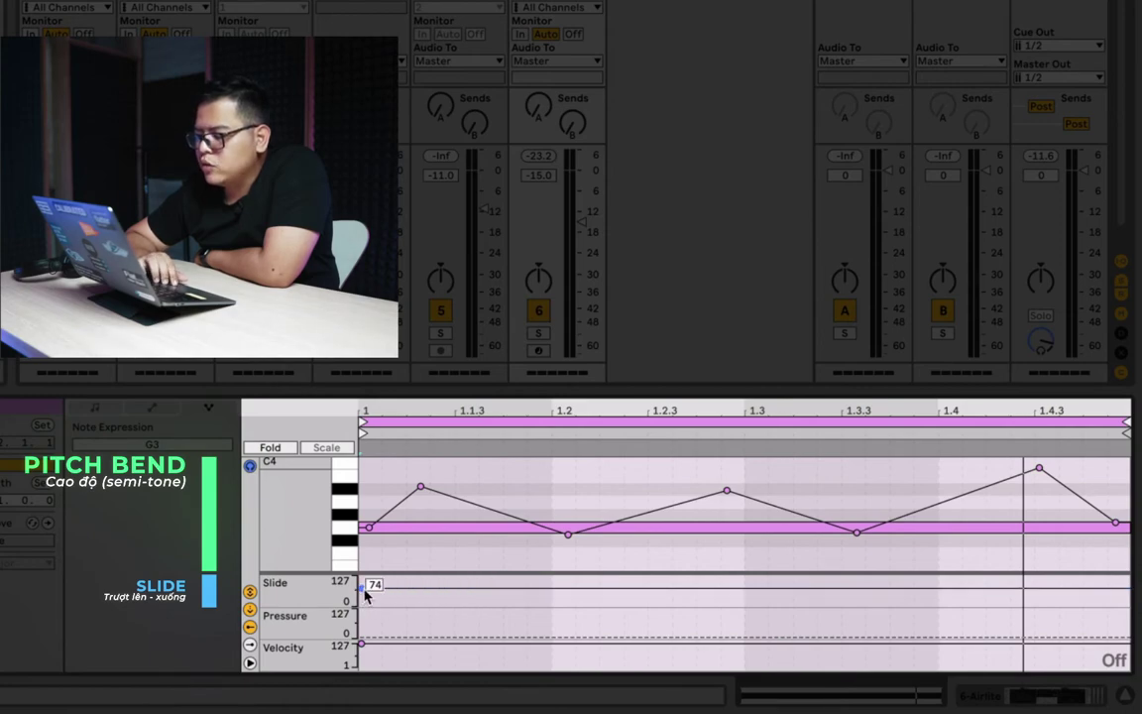
mouse_move(363, 589)
left_mouse_down()
mouse_move(363, 576)
mouse_move(363, 597)
left_mouse_up()
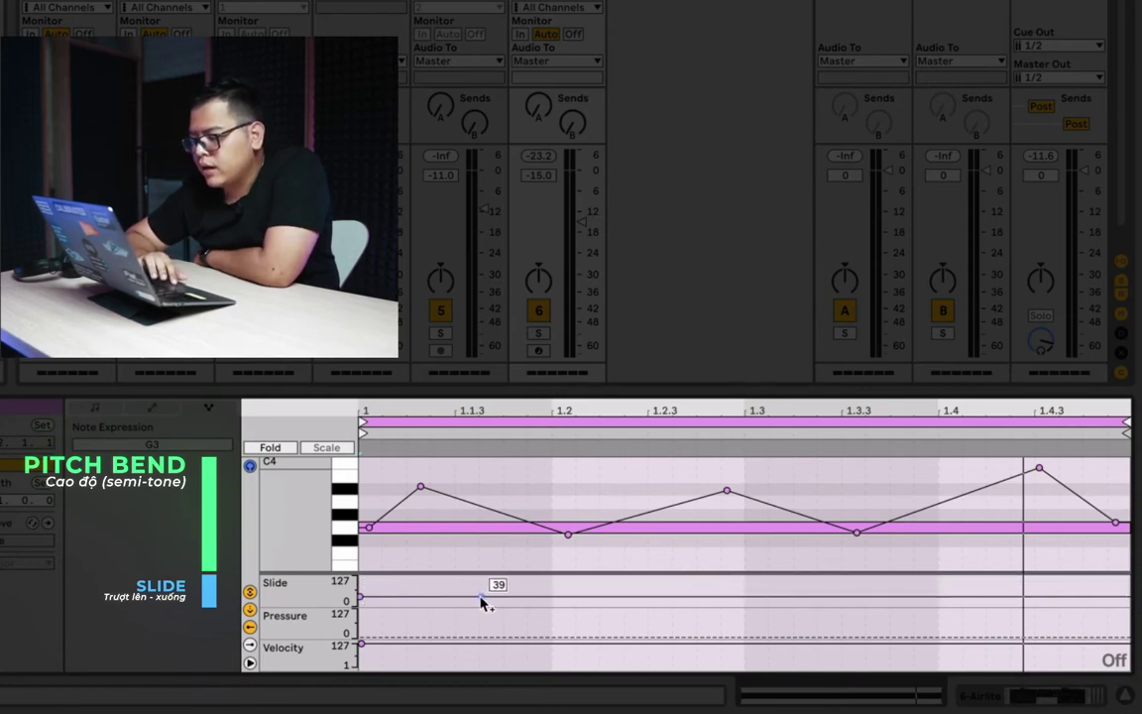
left_click_drag(481, 597, 473, 578)
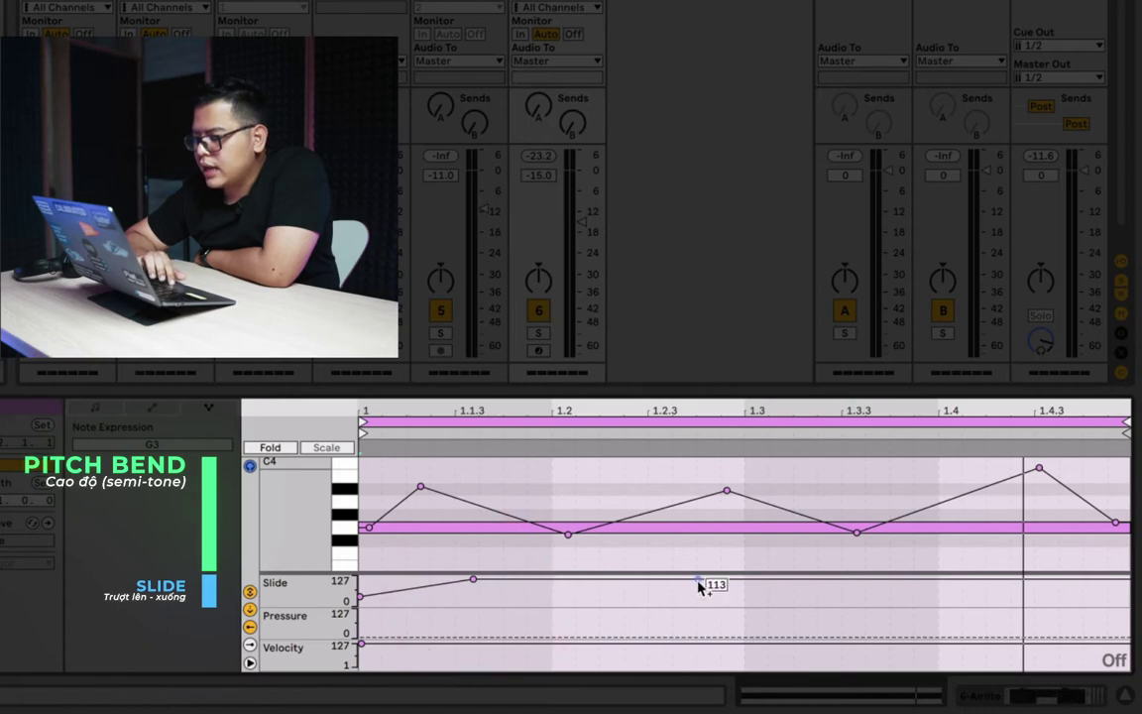
left_click_drag(696, 580, 690, 603)
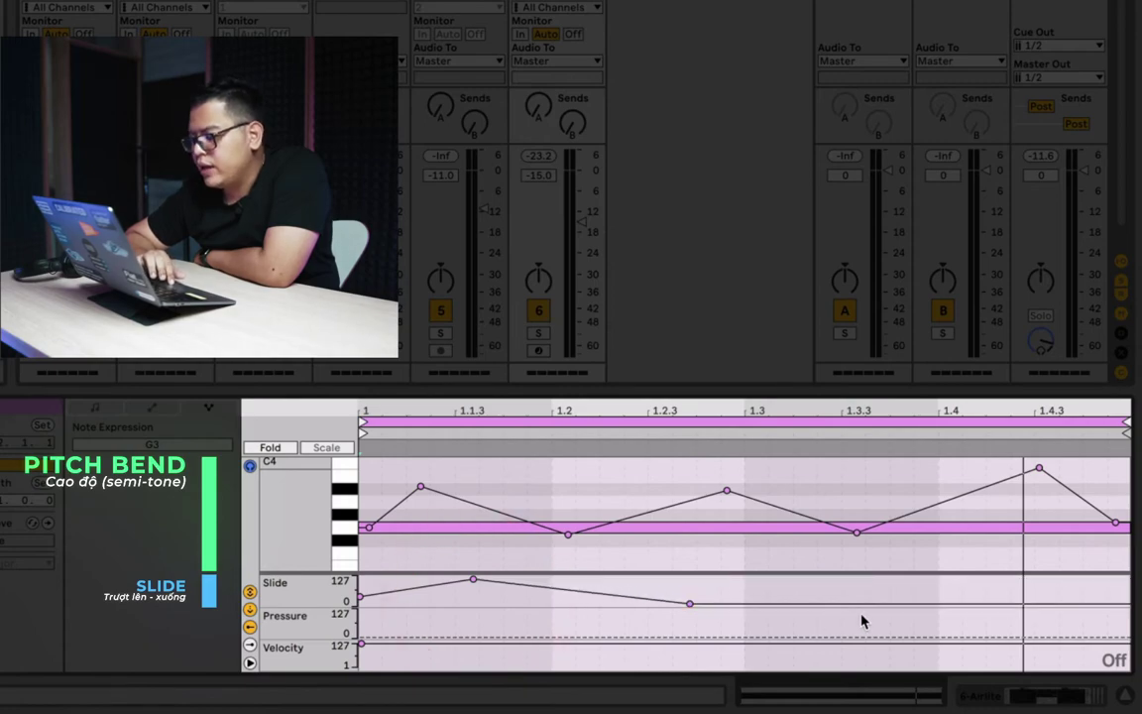
left_click_drag(876, 606, 876, 581)
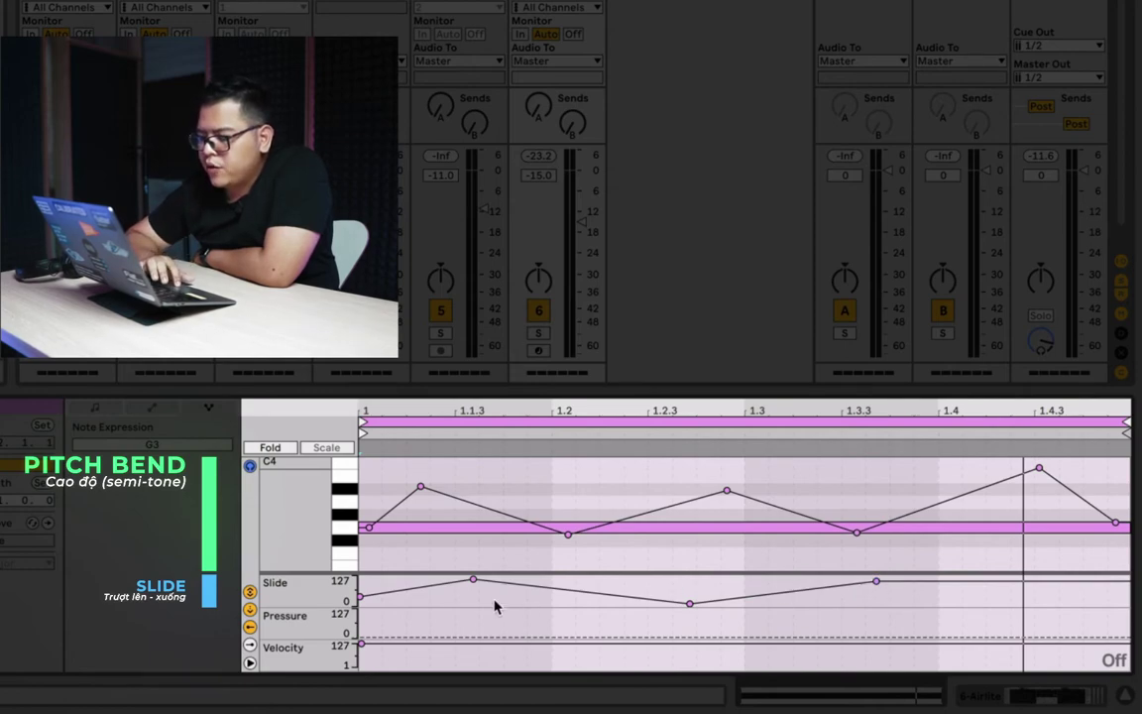
Draw the note's Pressure curve from 0 up to about 117 near 1.1.3, falling back close to 0 after 1.4
left_click(368, 636)
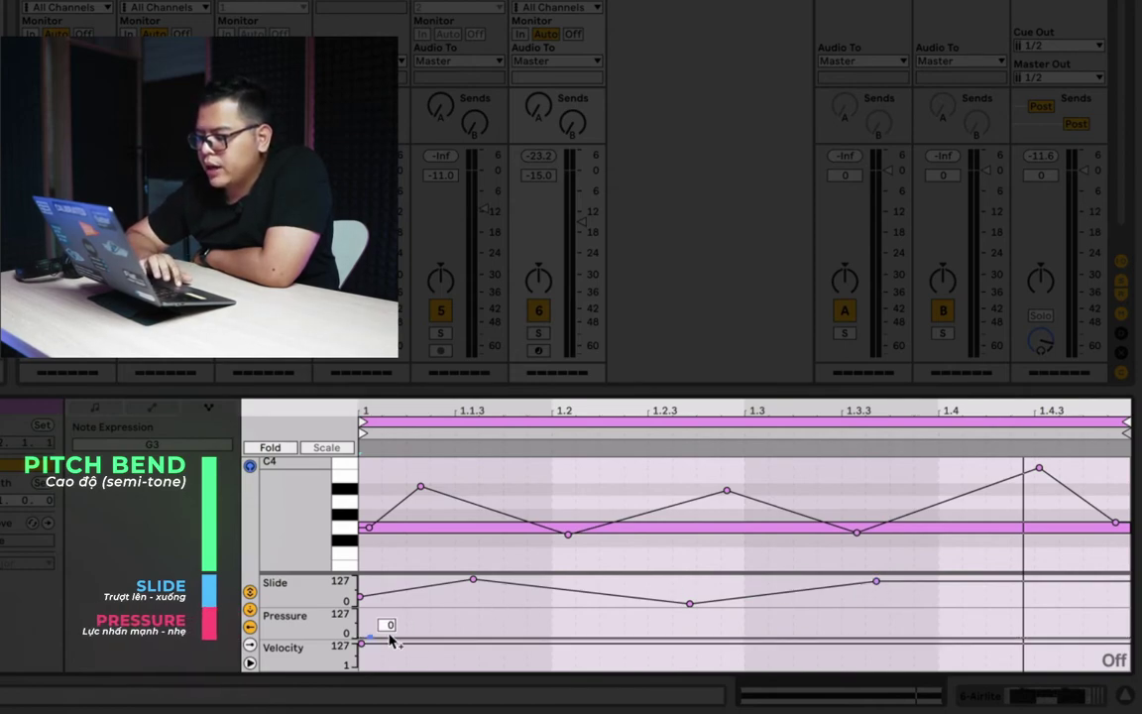
left_click_drag(455, 640, 452, 612)
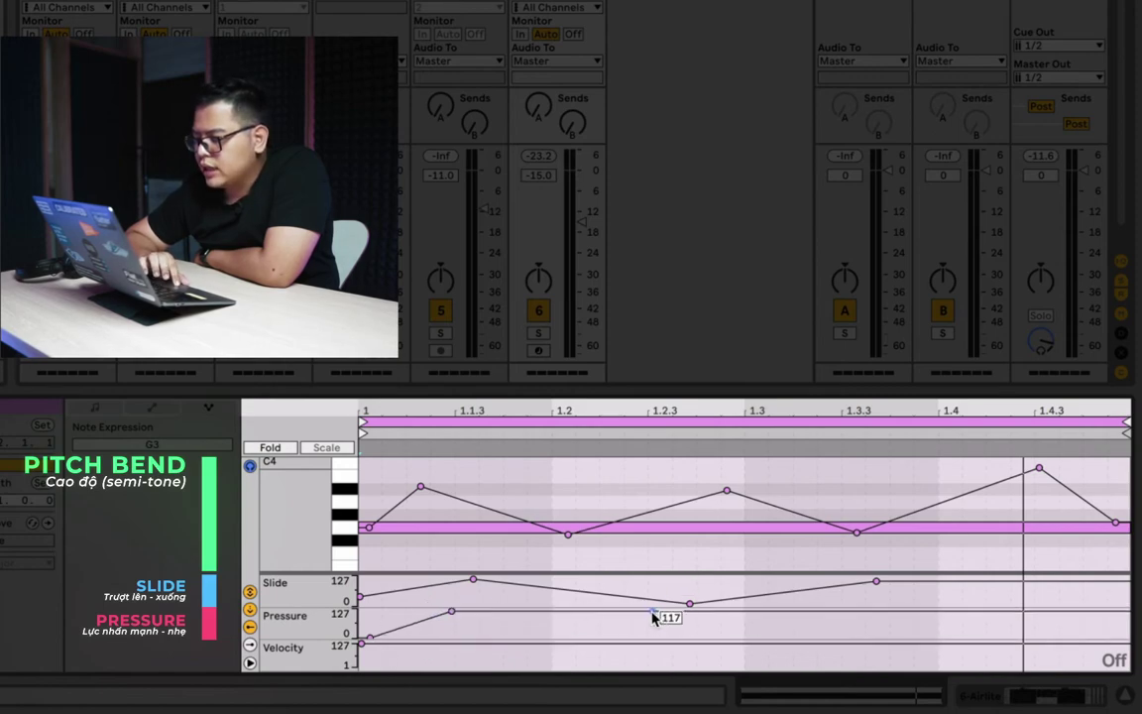
left_click_drag(652, 612, 954, 637)
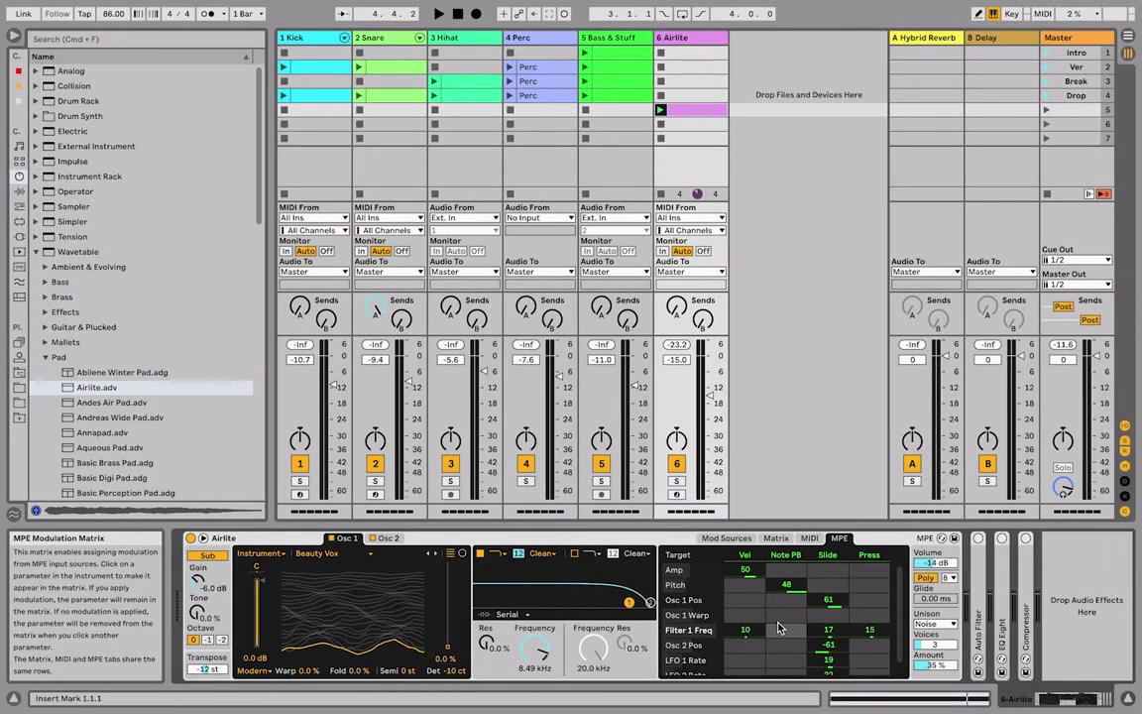
Play the clip and set the Press modulation of Pitch to 48 in the MPE matrix
key("space")
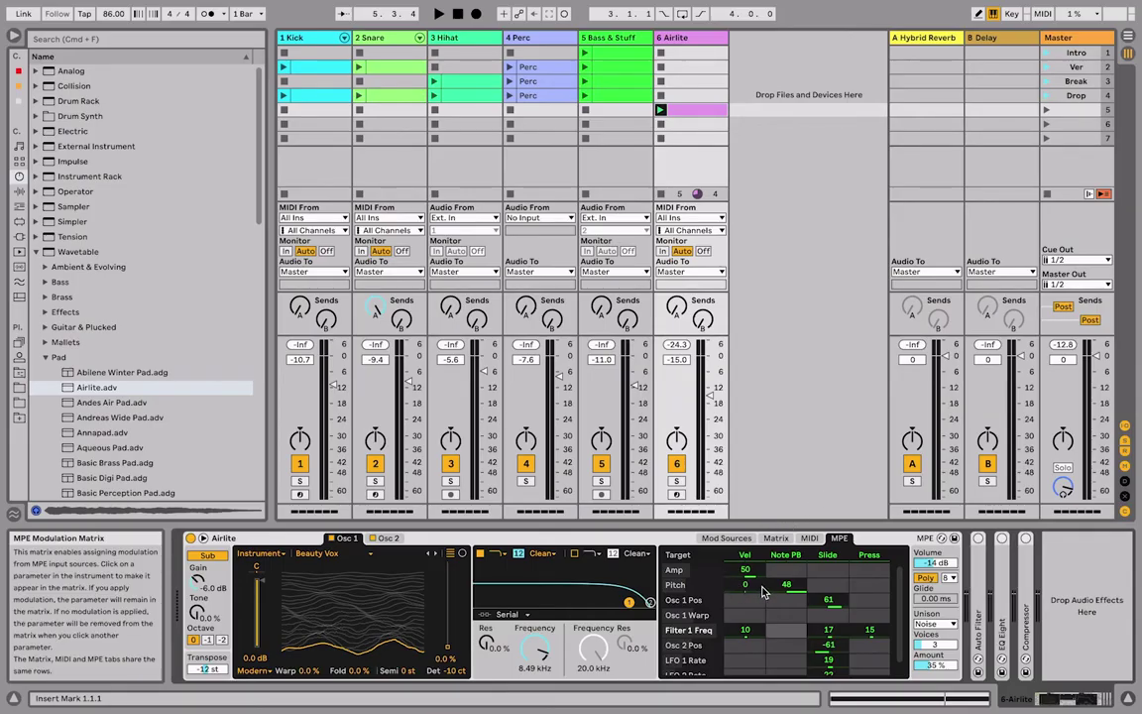
left_click(789, 588)
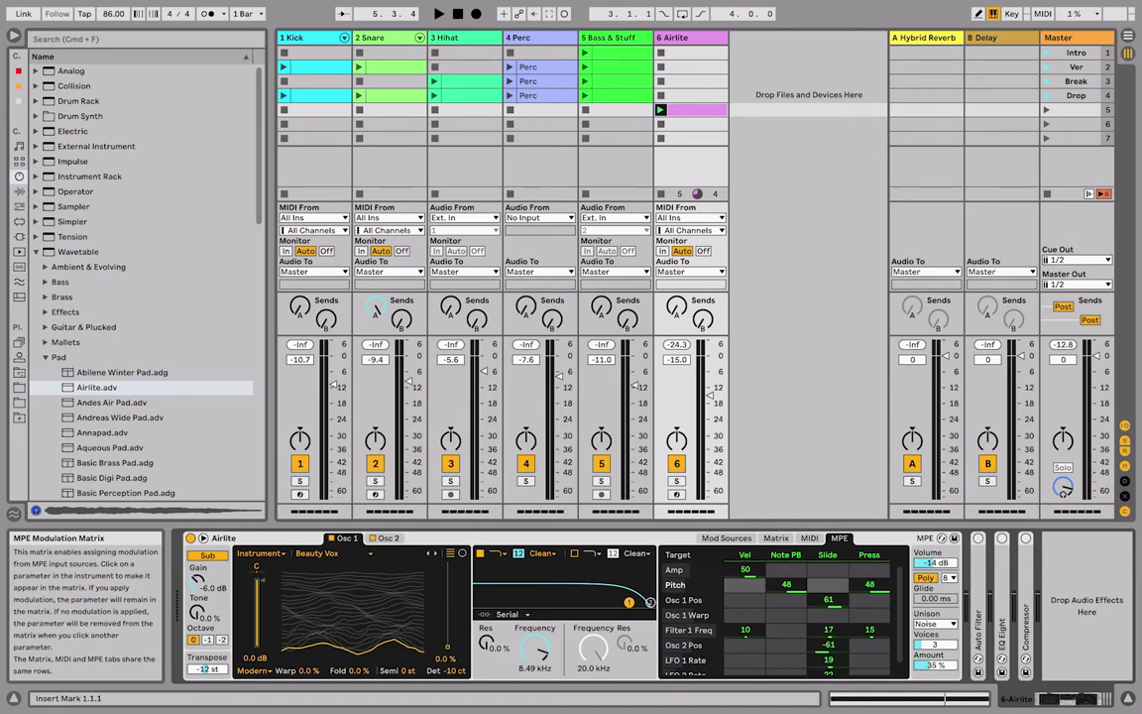
Audition the clip with the Press modulation of Pitch at 48 and at -48, and return the amount to 48
key("space")
left_click_drag(875, 592, 875, 634)
key("space")
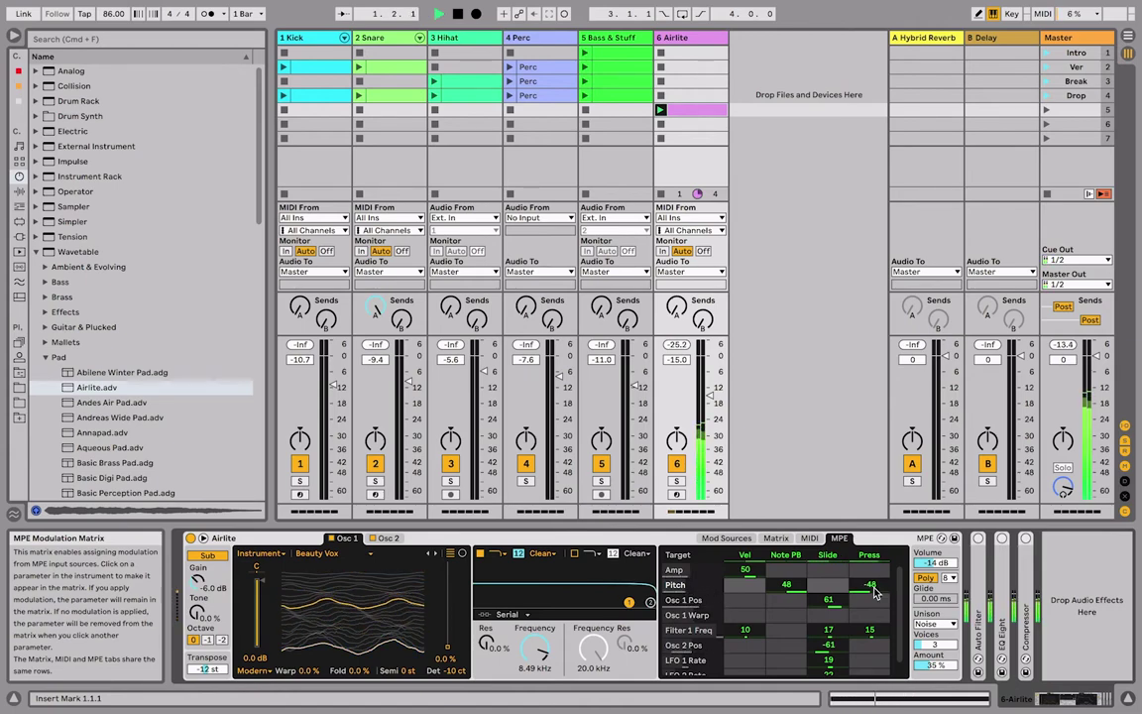
key("space")
left_click_drag(871, 587, 871, 496)
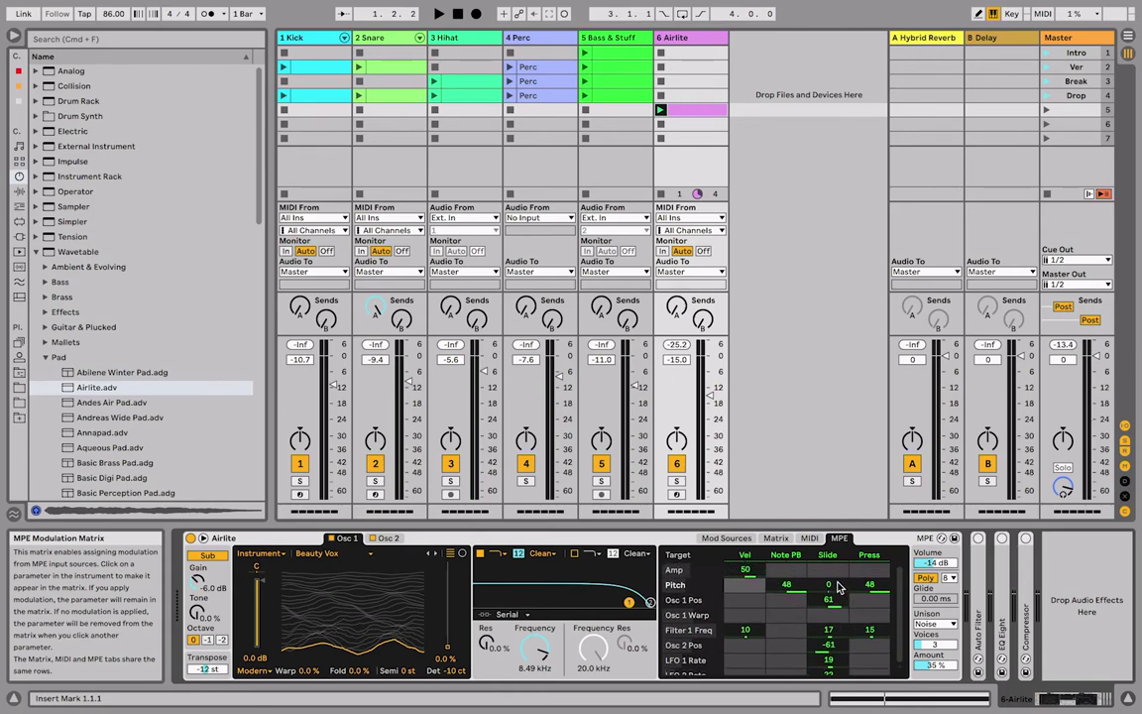
Set the Slide modulation of Amp to 100 and the Note PB modulation of LFO 1 Rate to 100, auditioning the clip after each
left_click_drag(831, 573, 818, 516)
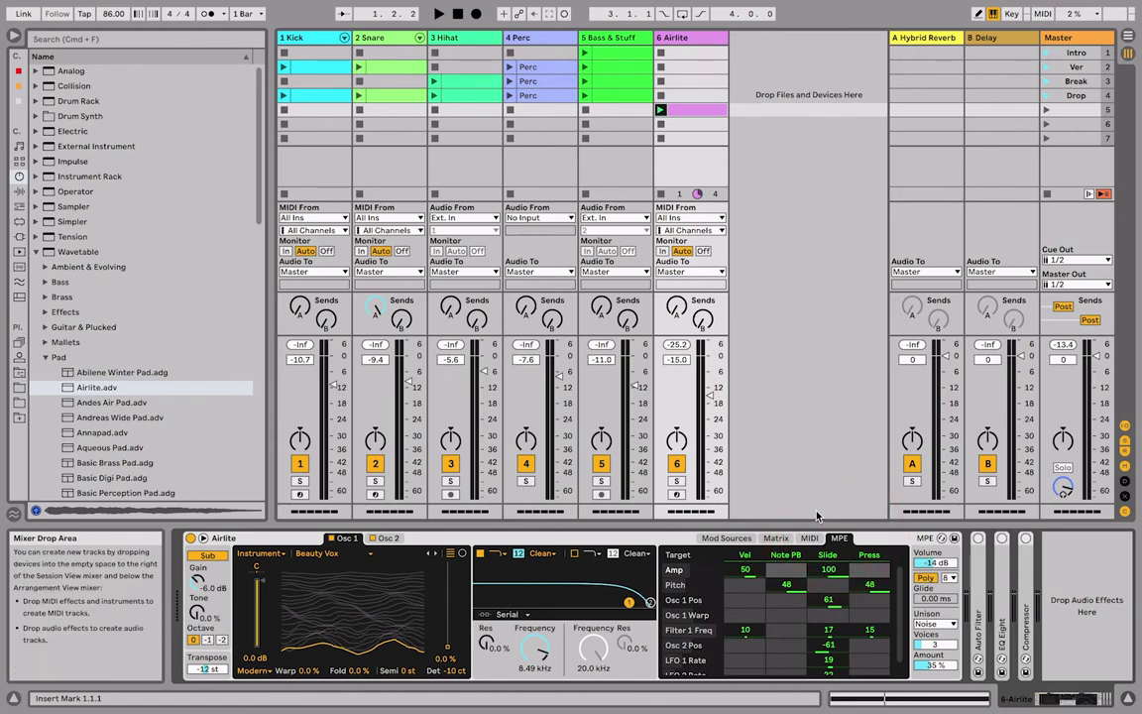
key("space")
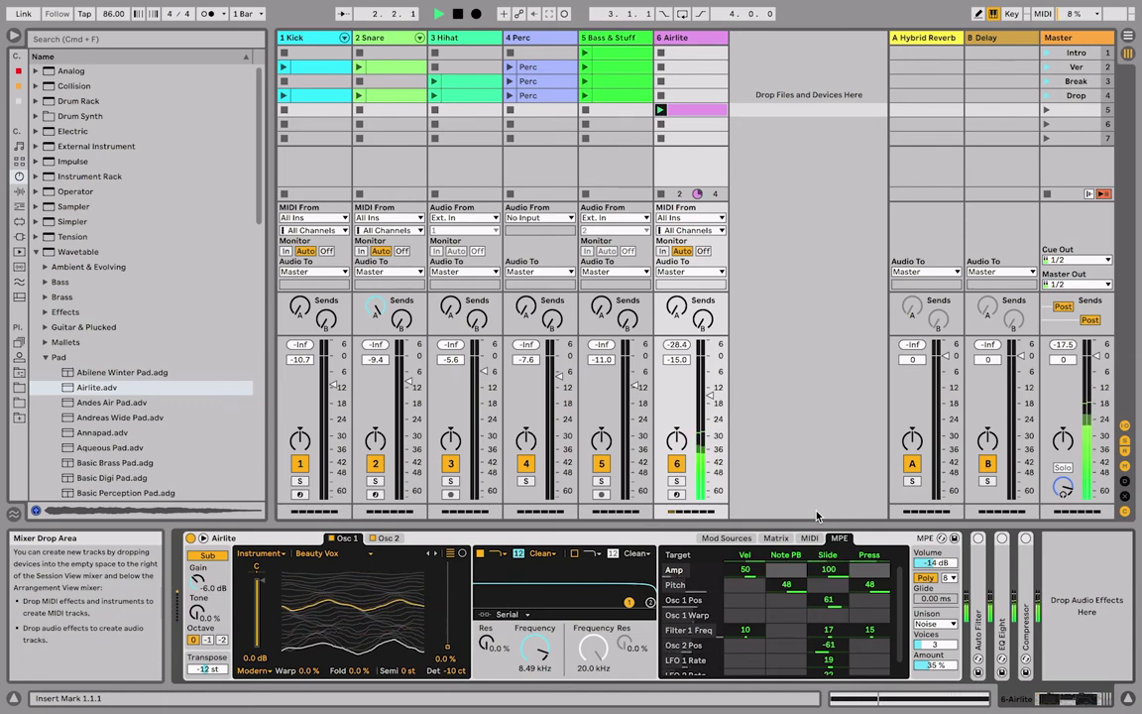
key("space")
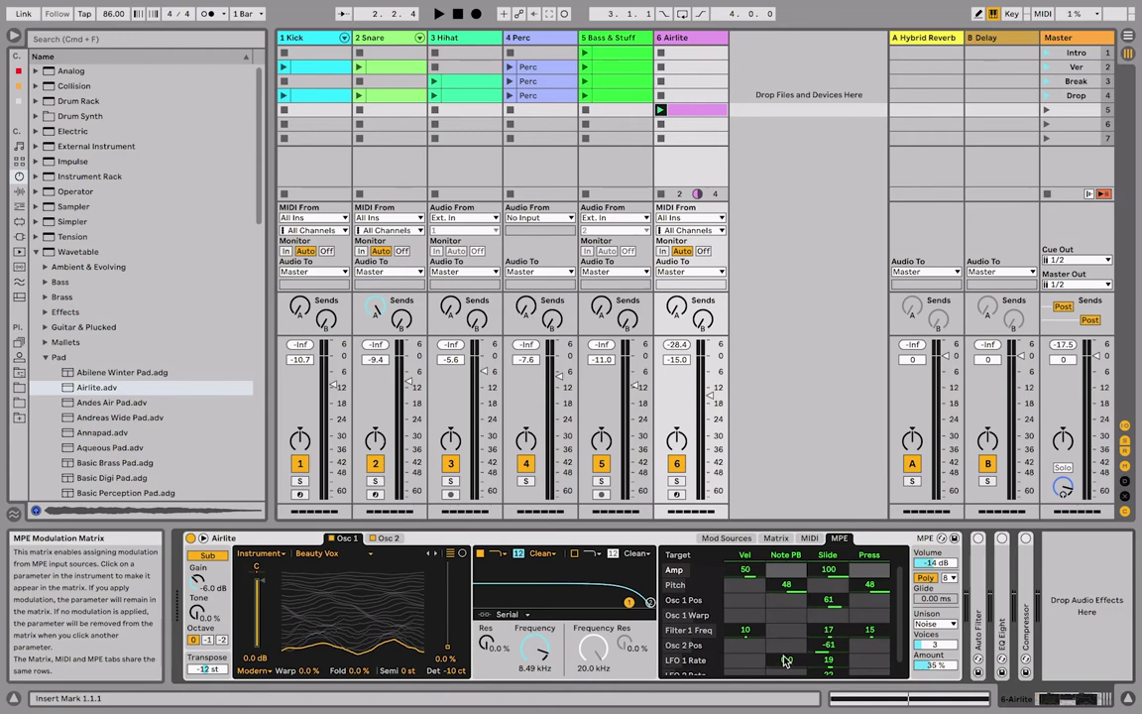
left_click_drag(783, 662, 784, 595)
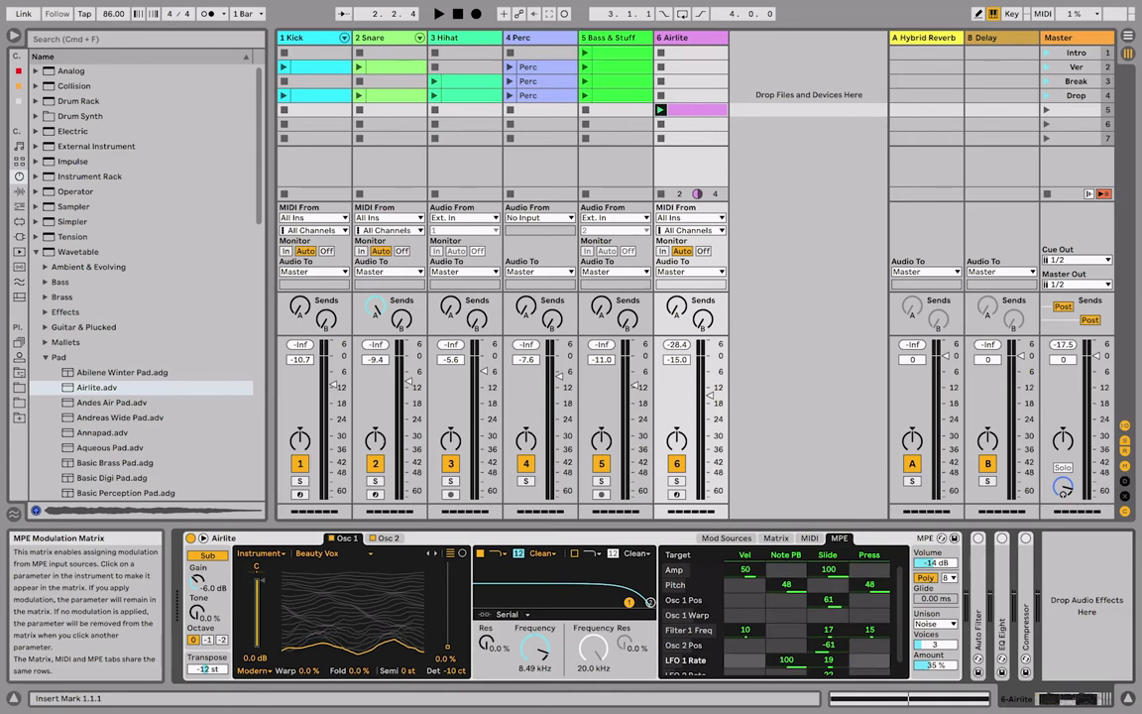
key("space")
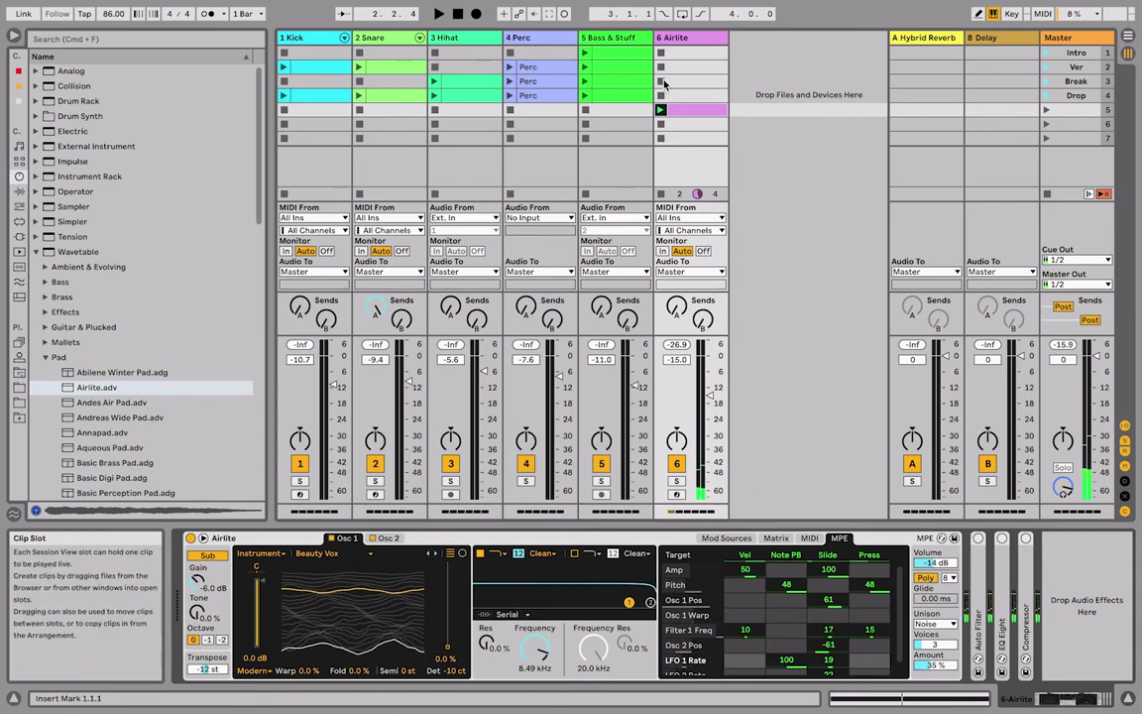
Reopen the Airlite clip's note expression and raise the pitch bend breakpoint just before 1.3 to +48 st
double_click(684, 111)
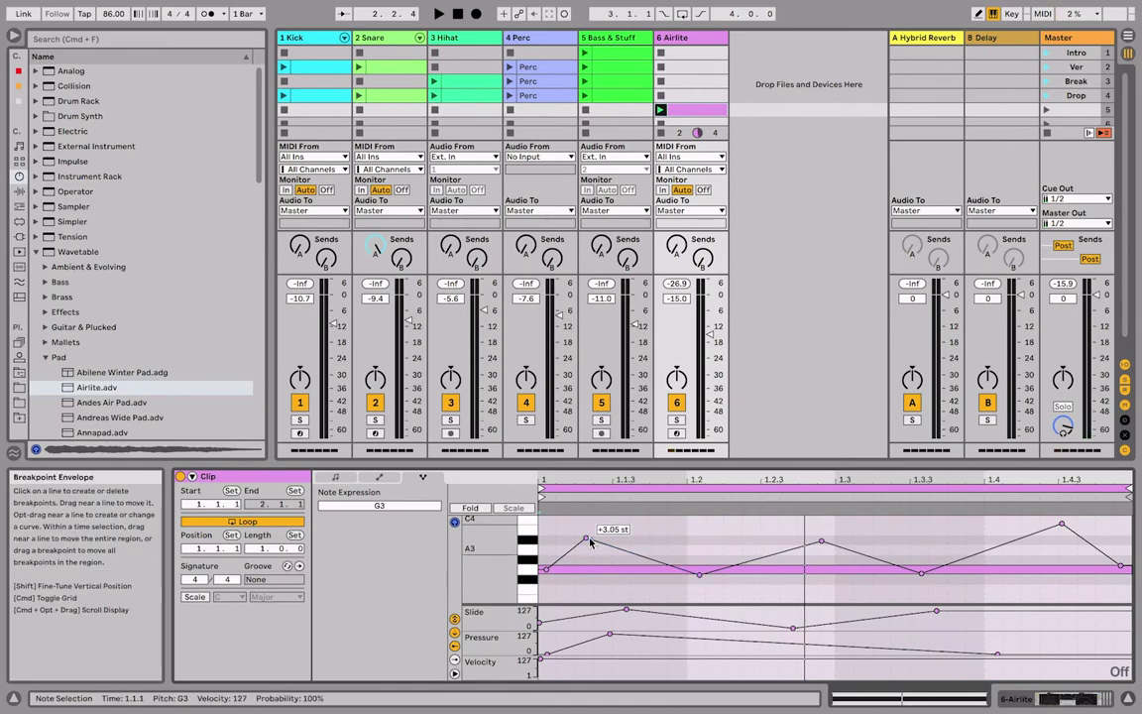
left_click(699, 576)
left_click_drag(821, 541, 800, 516)
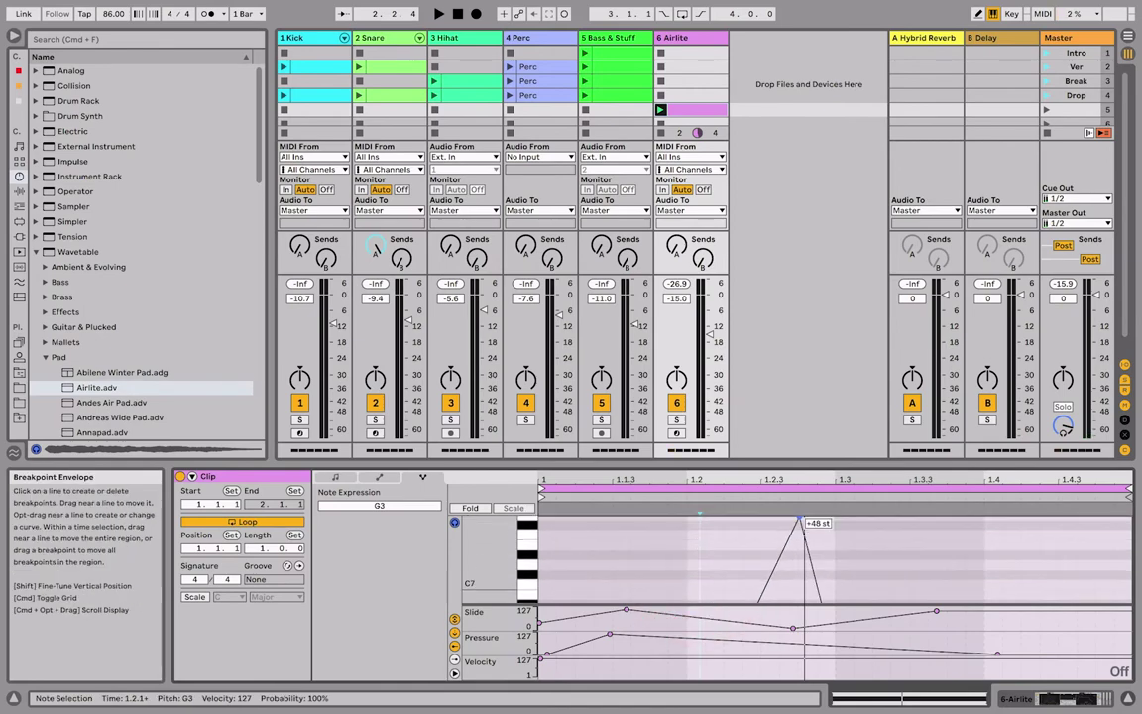